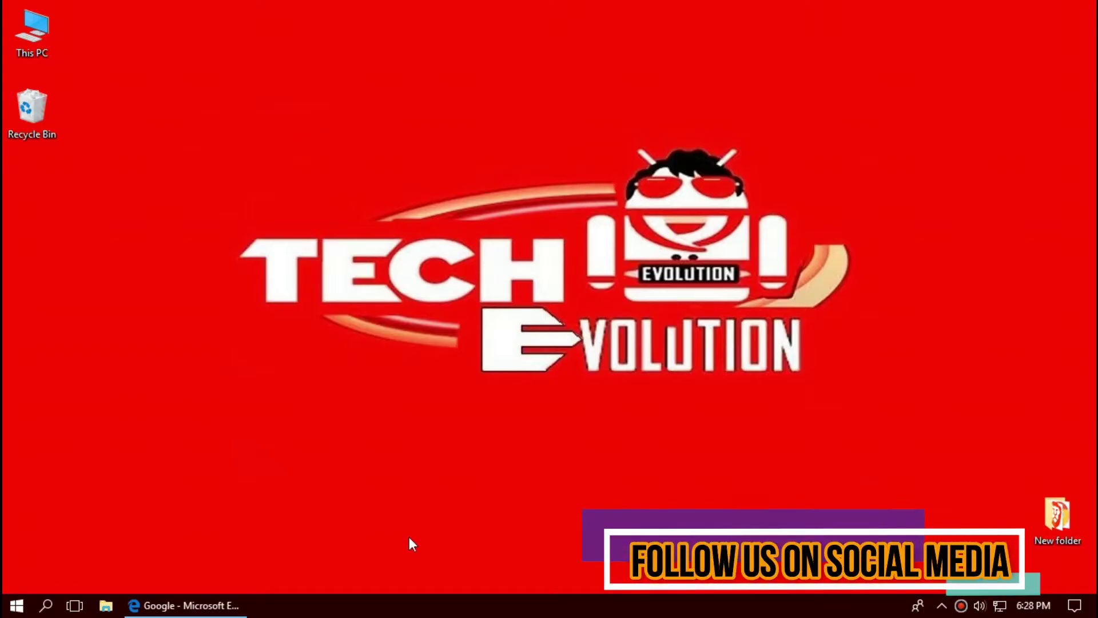
# Run the Google search for d3dx9_42.dll in Edge
pyautogui.click(176, 600)
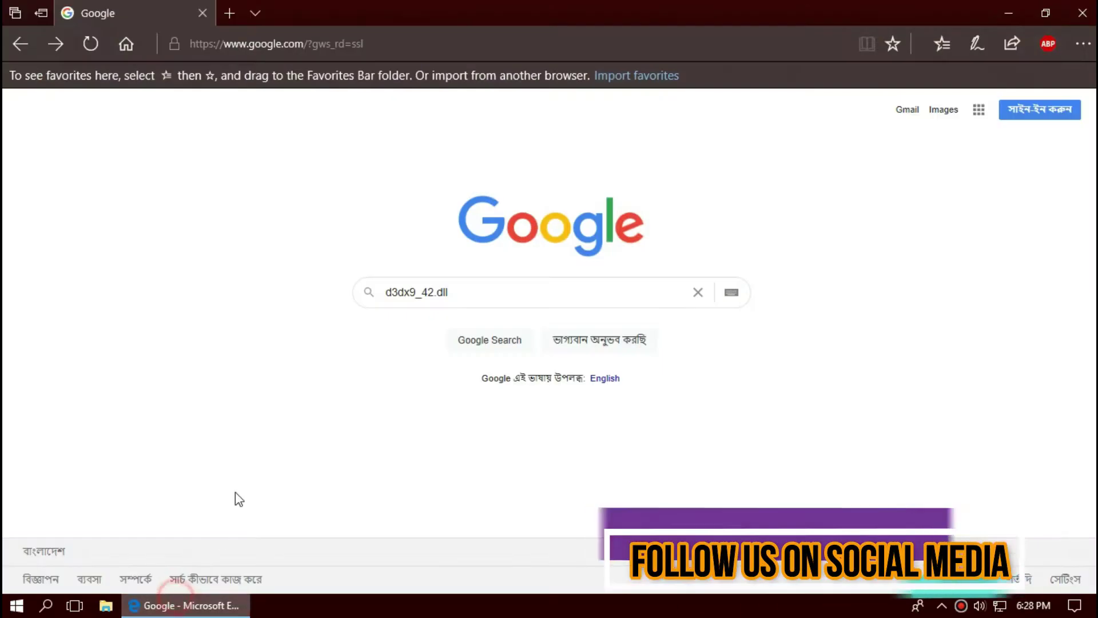
pyautogui.click(455, 294)
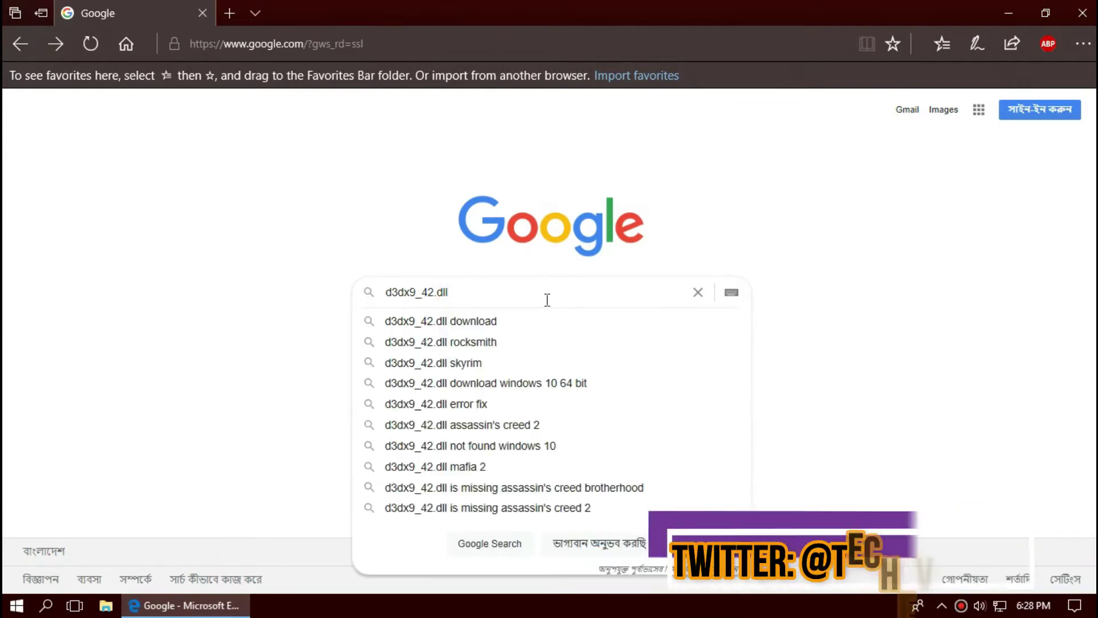
pyautogui.press('Return')
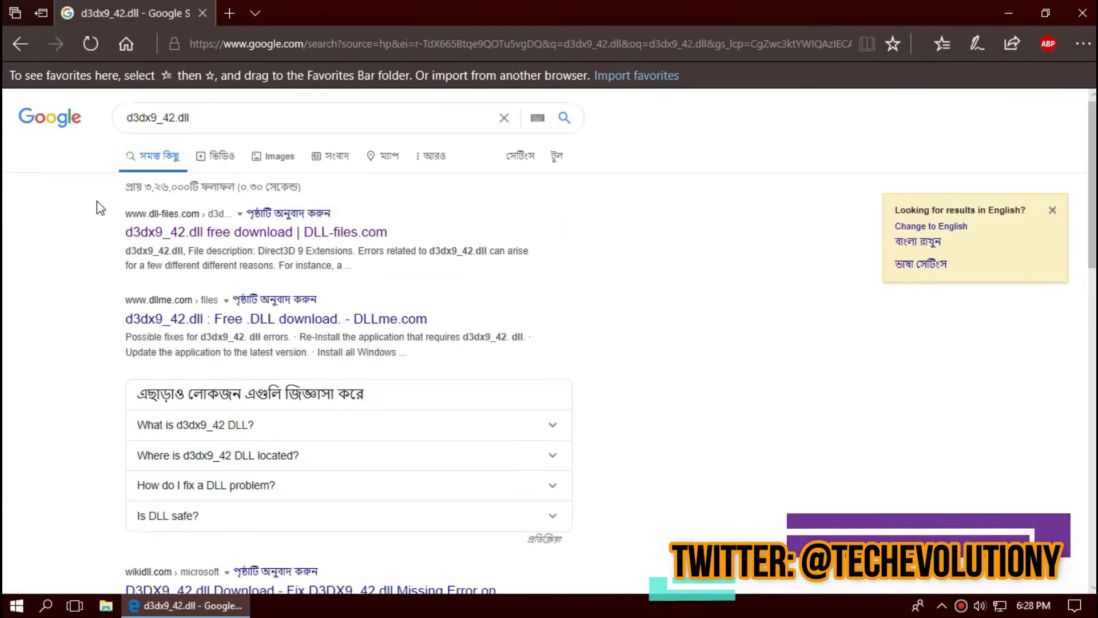
# Open the DLL-files.com result and scroll to the 64-bit and 32-bit 9.27.952.3001 versions
pyautogui.click(182, 234)
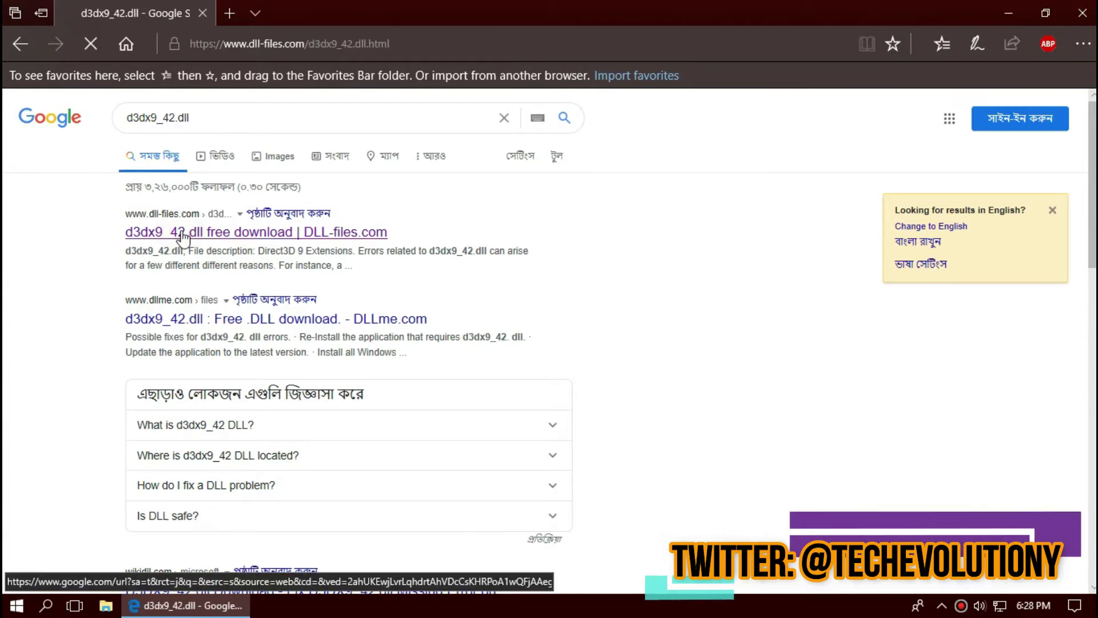
pyautogui.scroll(-2, 280, 120)
pyautogui.click(286, 43)
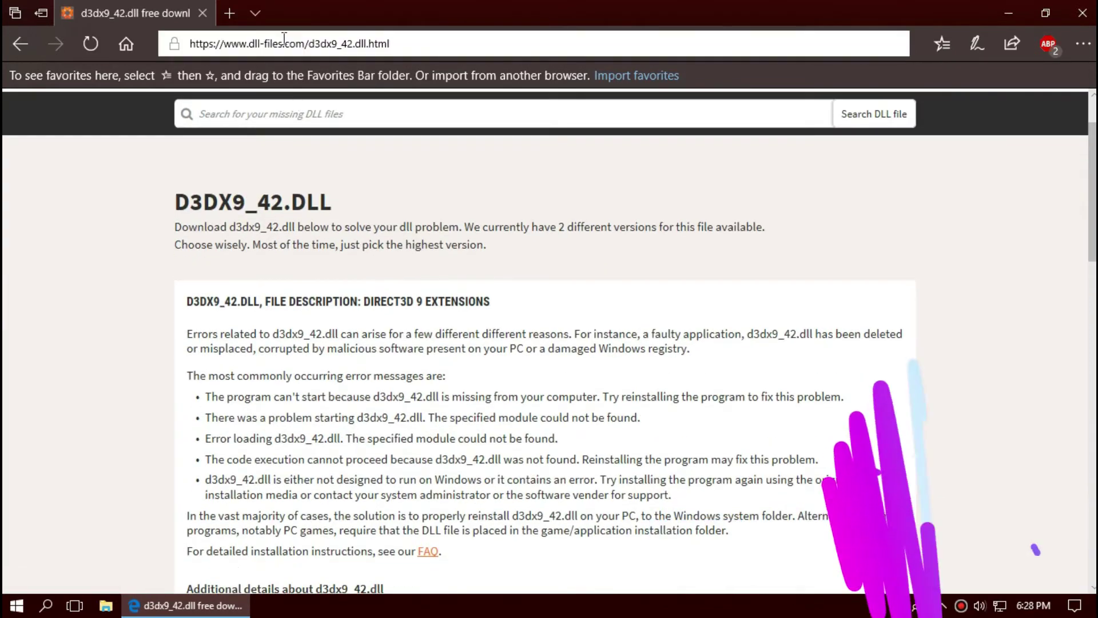
pyautogui.scroll(-5, 353, 489)
pyautogui.scroll(-4, 353, 489)
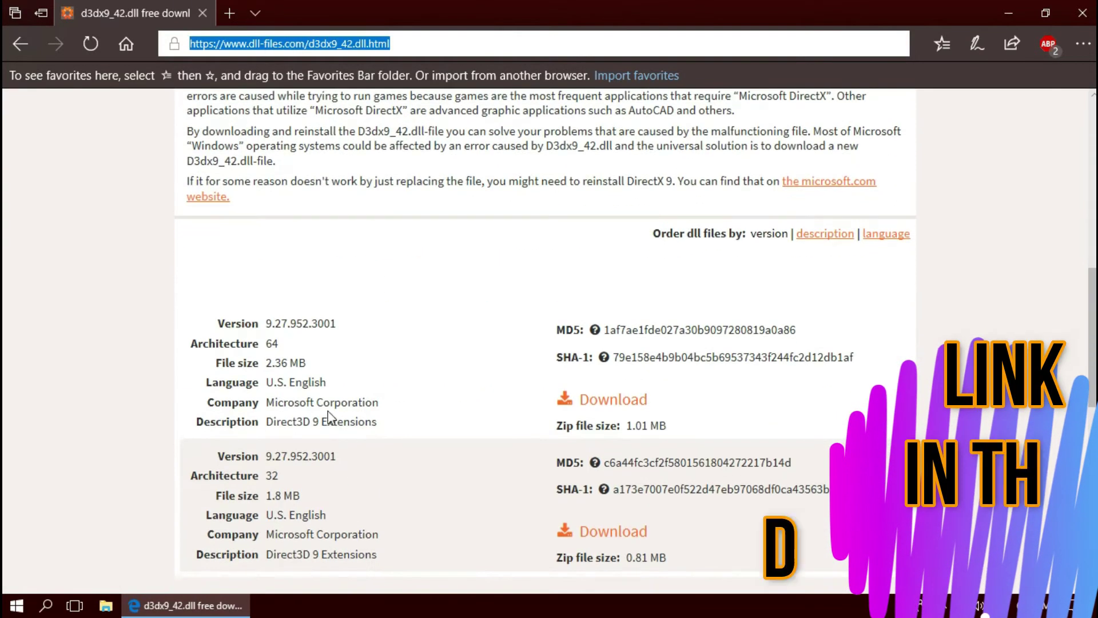
pyautogui.moveTo(293, 344); pyautogui.dragTo(250, 326)
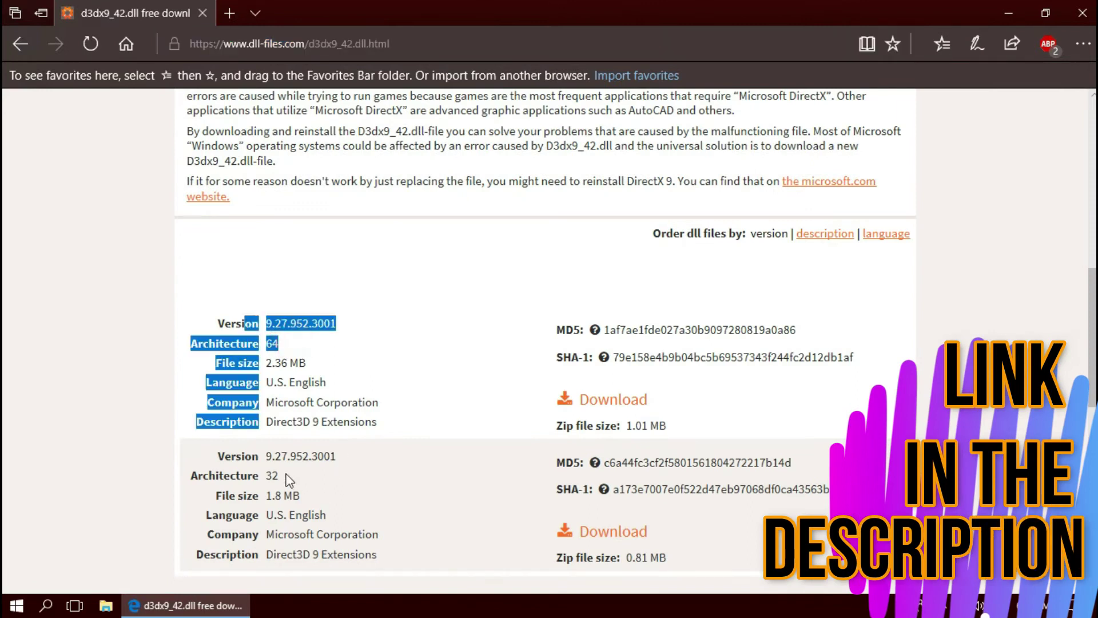
pyautogui.click(6, 609)
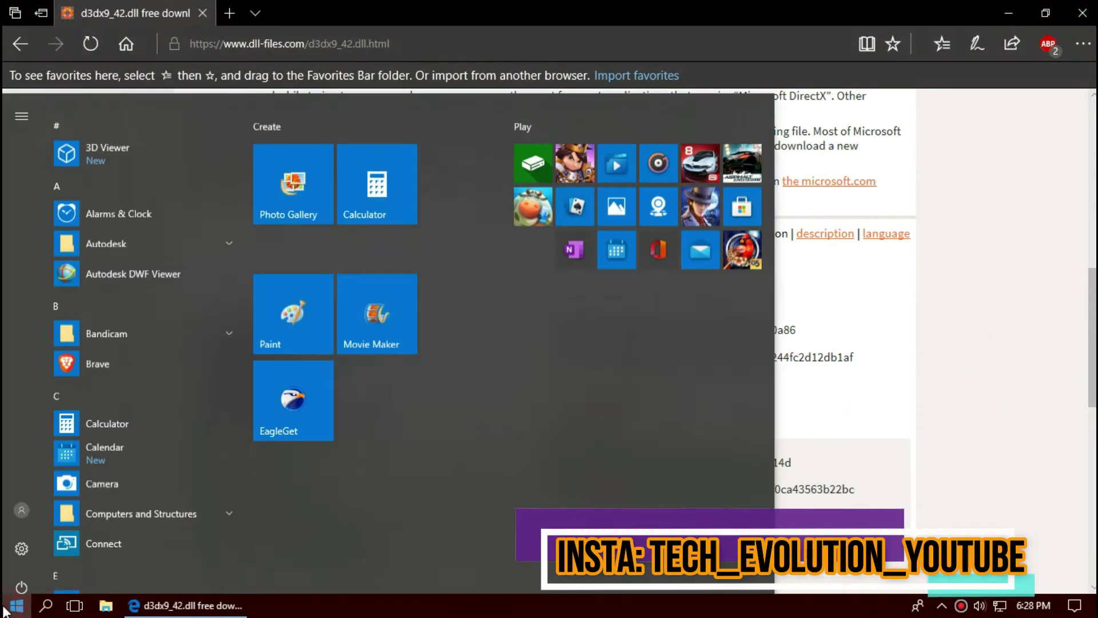
pyautogui.write('sys')
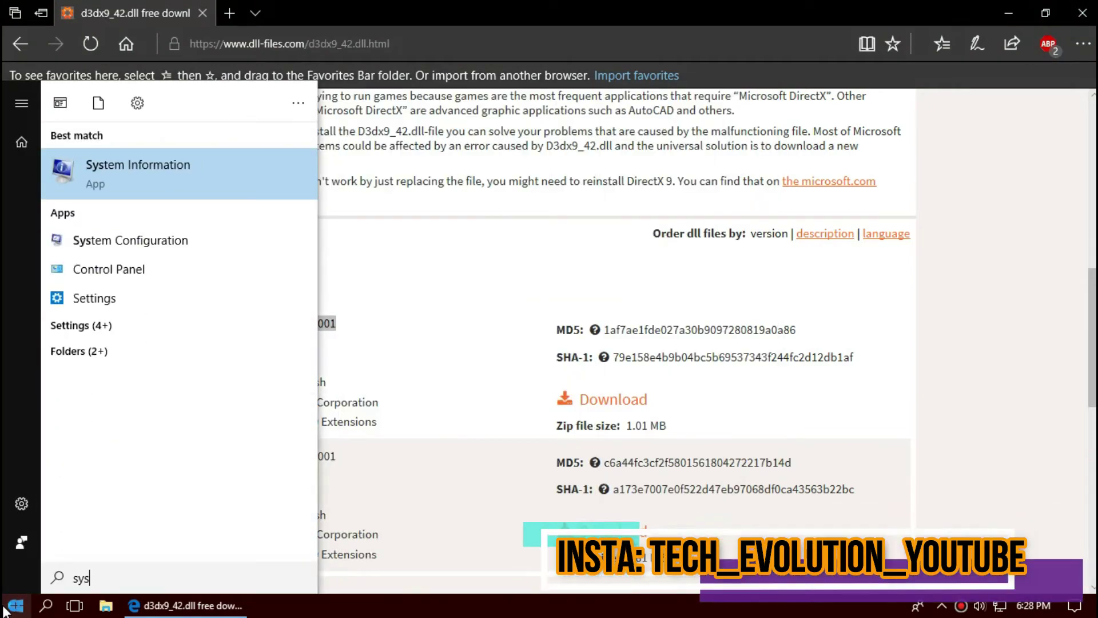
pyautogui.press('Return')
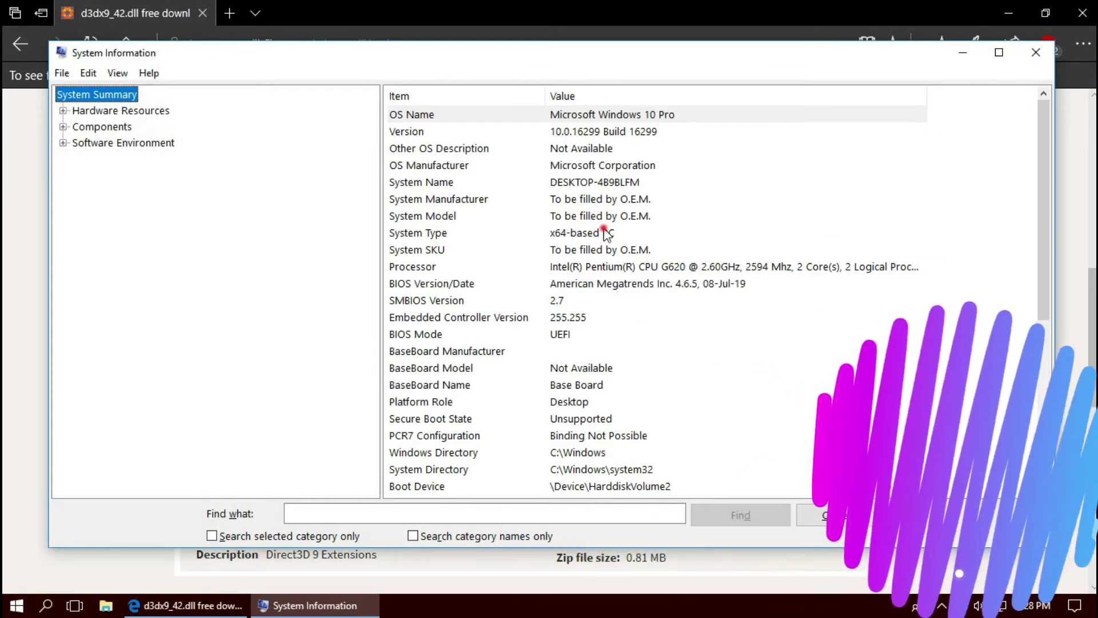
pyautogui.click(567, 233)
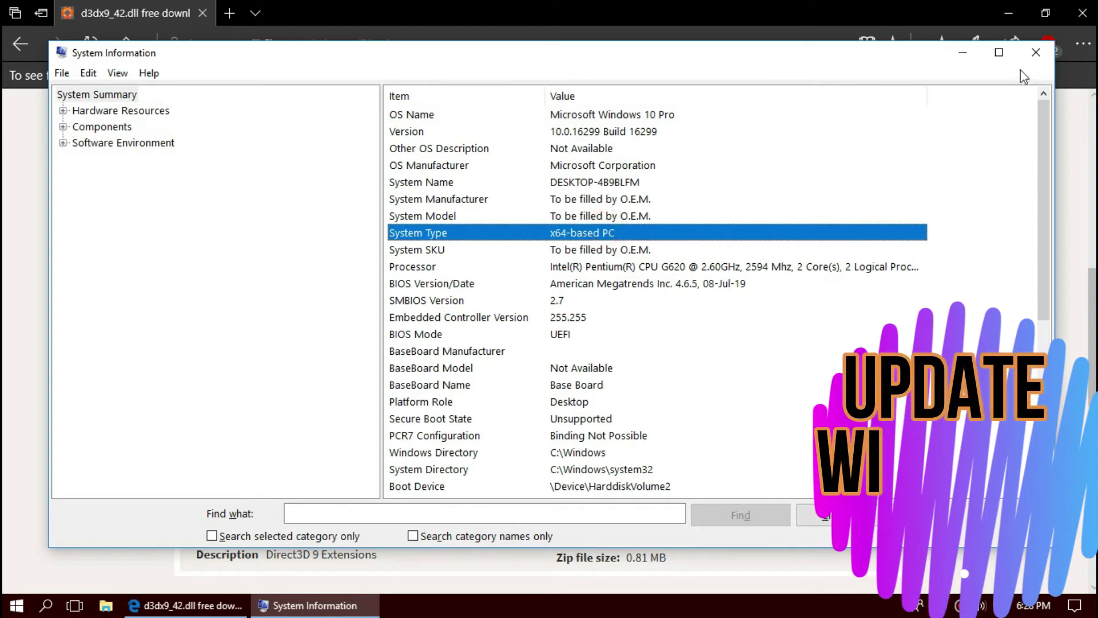
pyautogui.click(1035, 56)
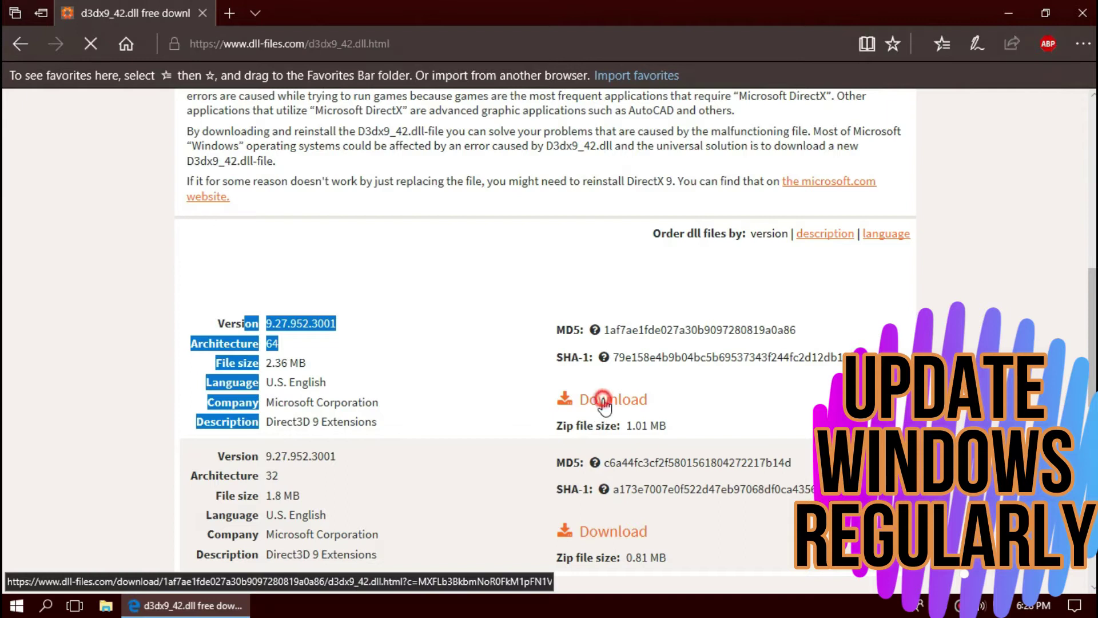
# Scroll through the installation instructions and save the 64-bit d3dx9_42.zip download
pyautogui.scroll(-5, 588, 396)
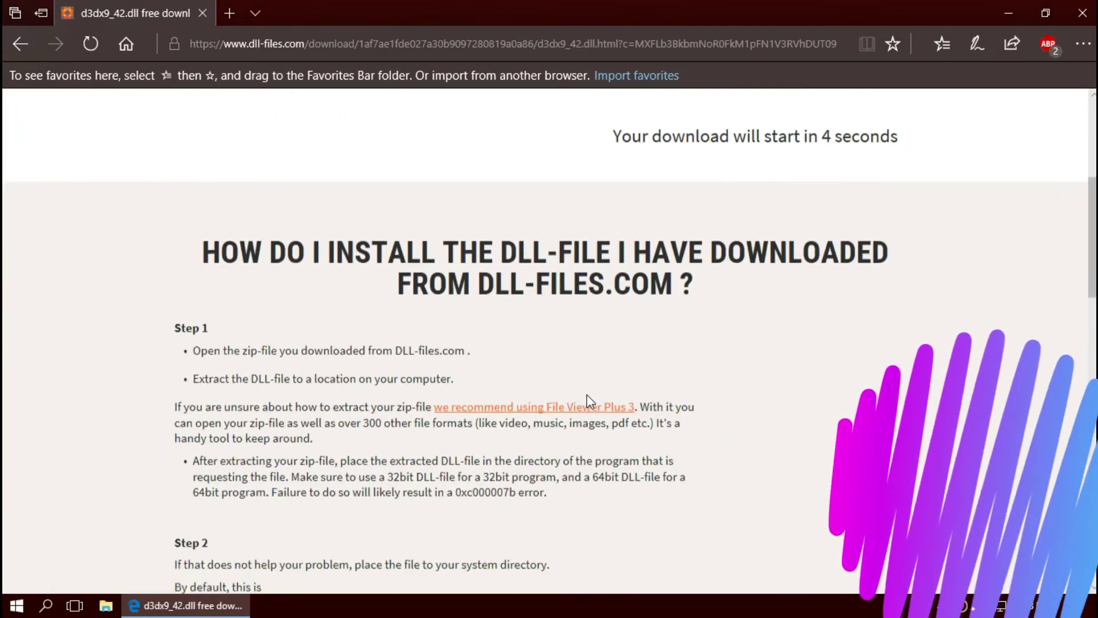
pyautogui.scroll(-8, 589, 401)
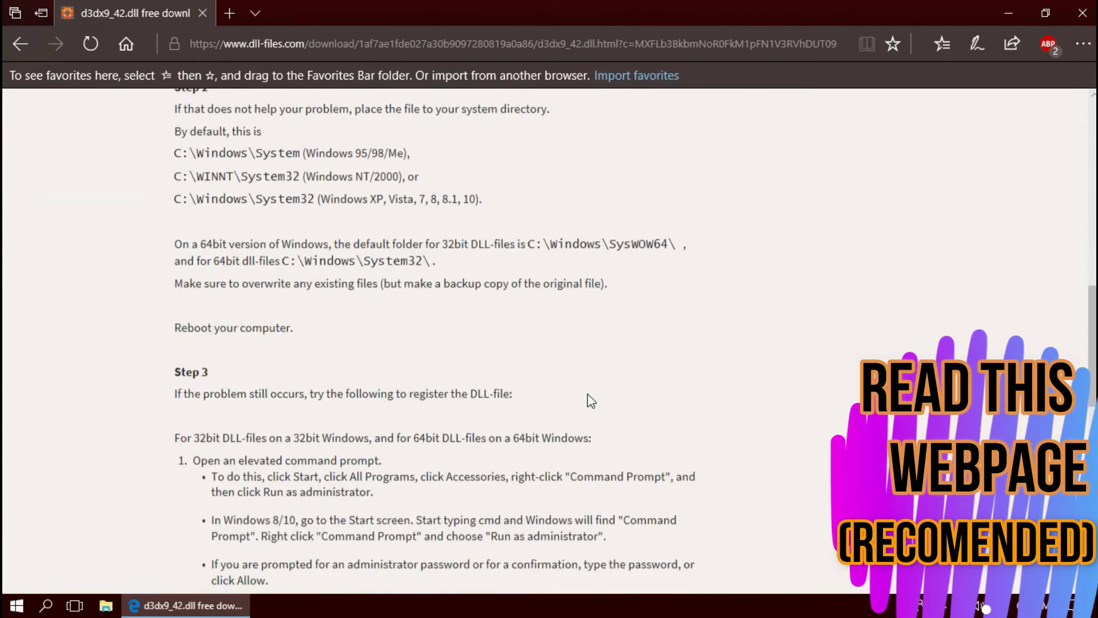
pyautogui.scroll(-6, 591, 400)
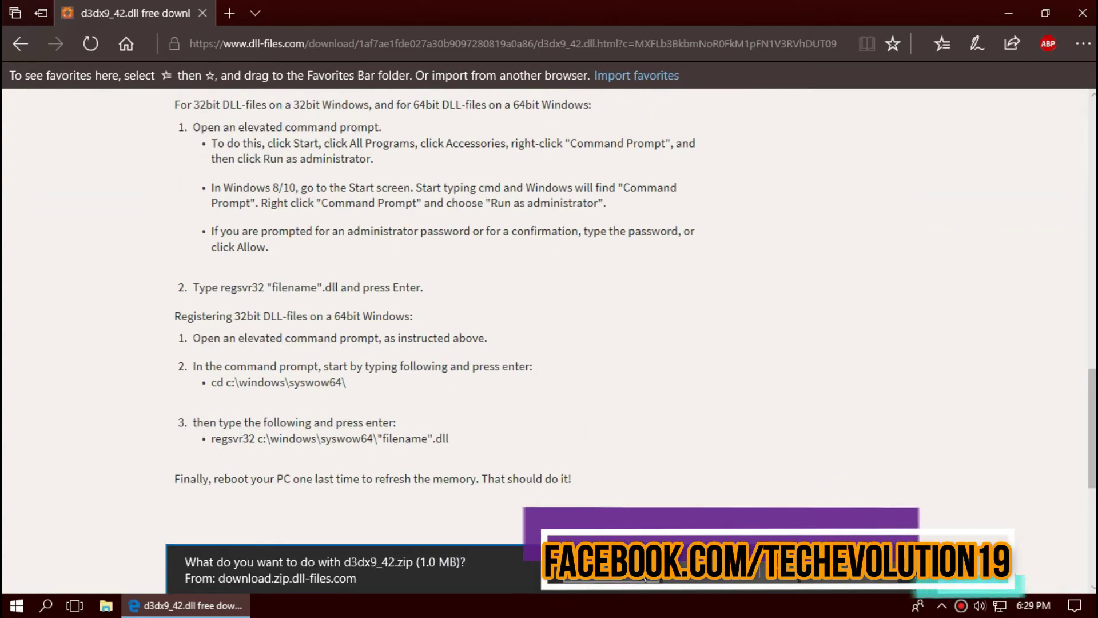
pyautogui.click(645, 578)
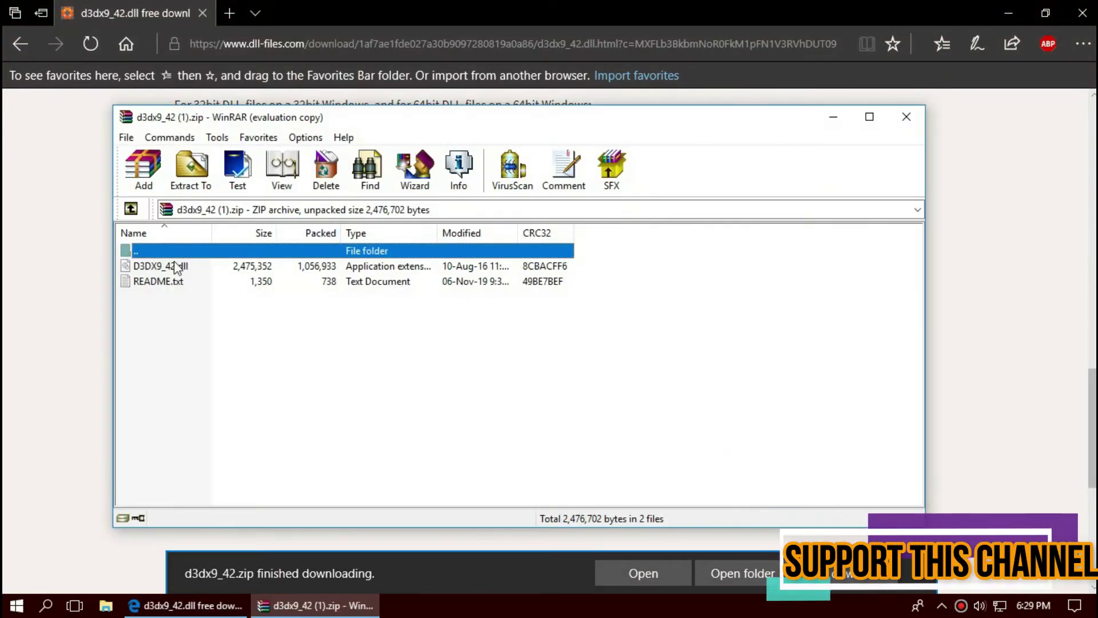
# Select D3DX9_42.dll in the WinRAR archive and minimise Edge to the desktop
pyautogui.click(165, 267)
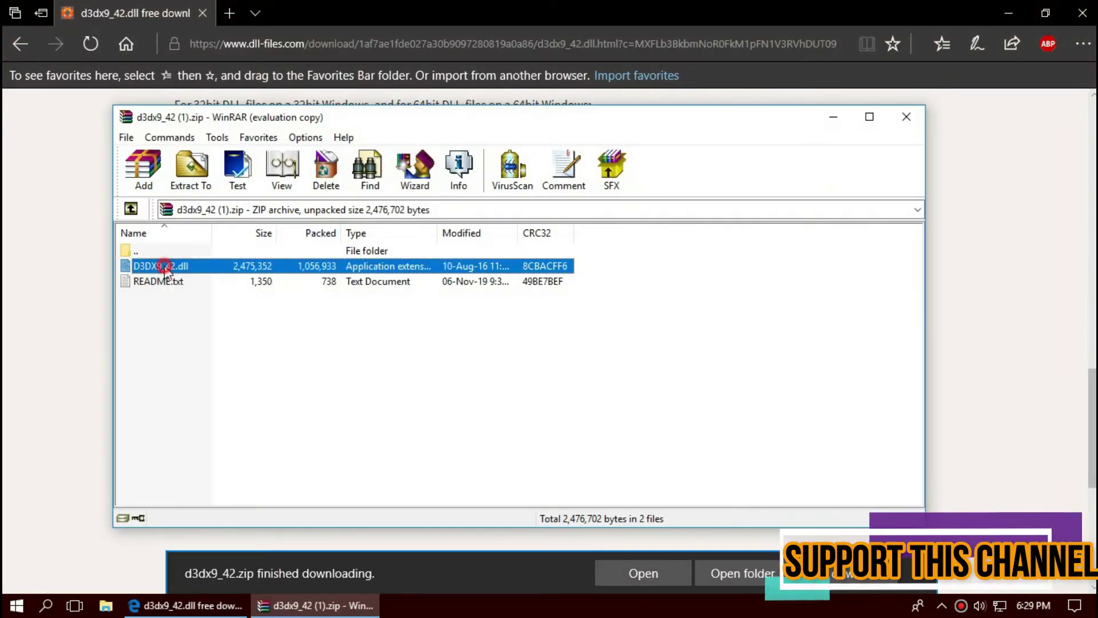
pyautogui.click(1014, 8)
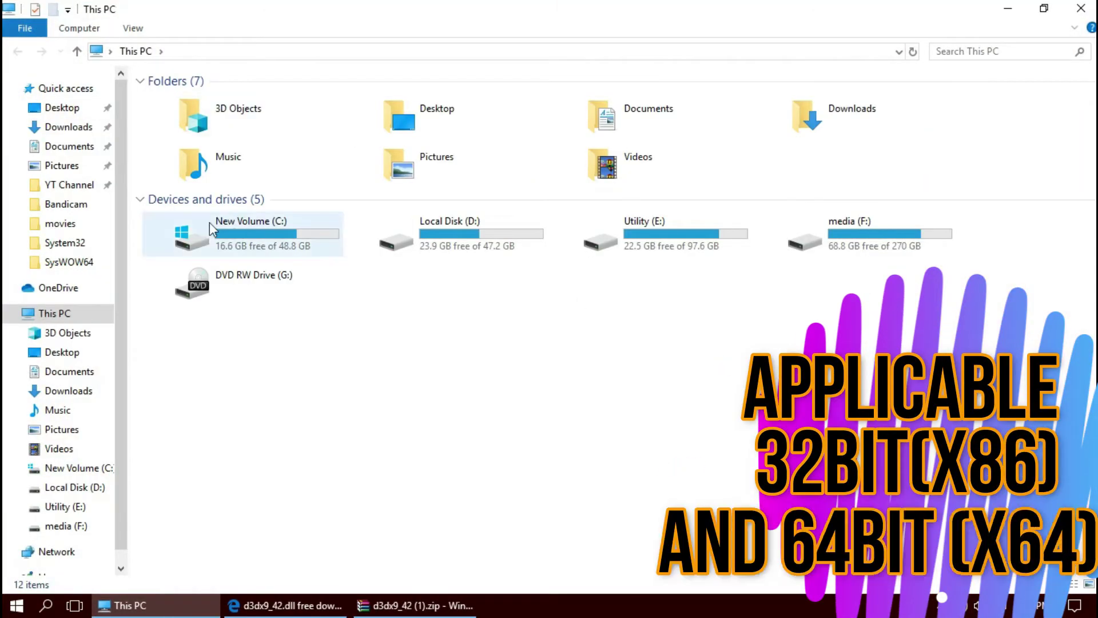
# Navigate File Explorer to C:\Windows\System32
pyautogui.doubleClick(210, 228)
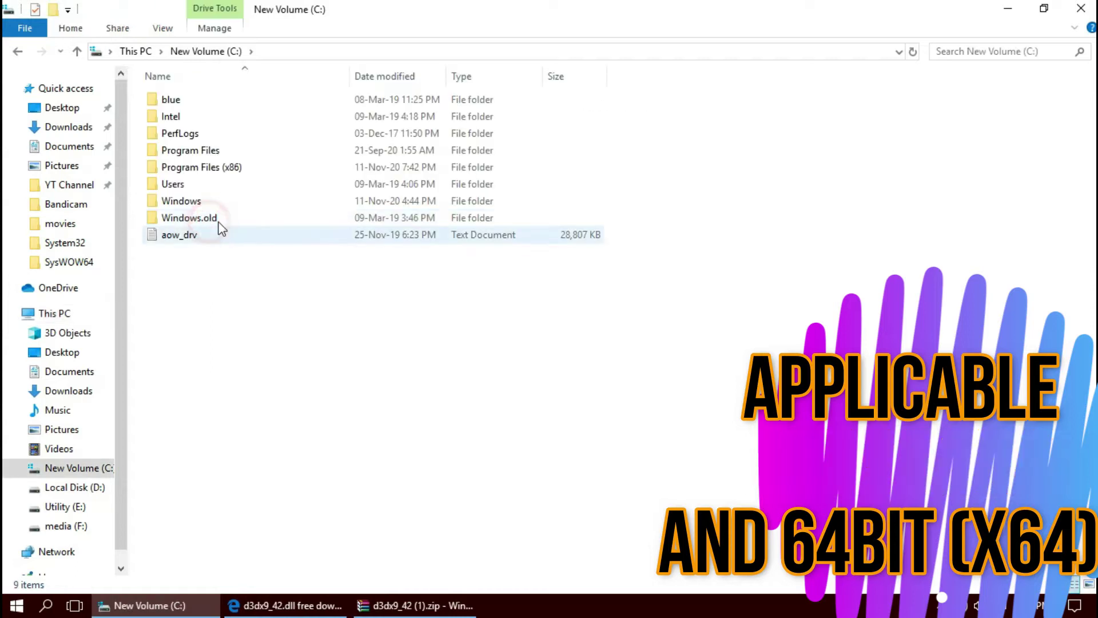
pyautogui.doubleClick(190, 204)
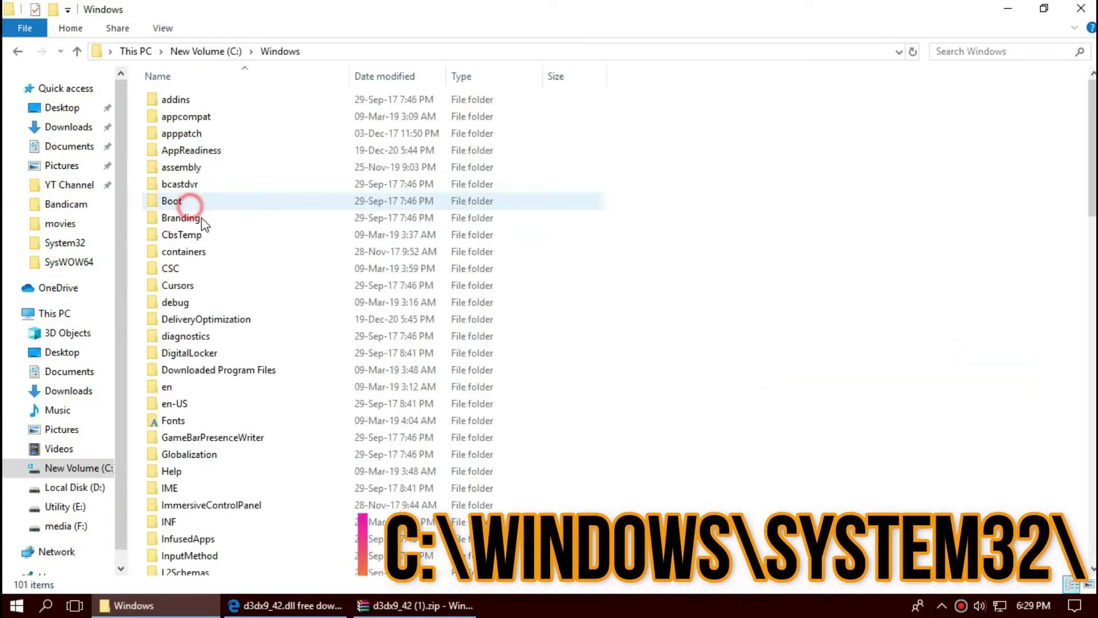
pyautogui.scroll(-6, 266, 451)
pyautogui.scroll(-10, 266, 451)
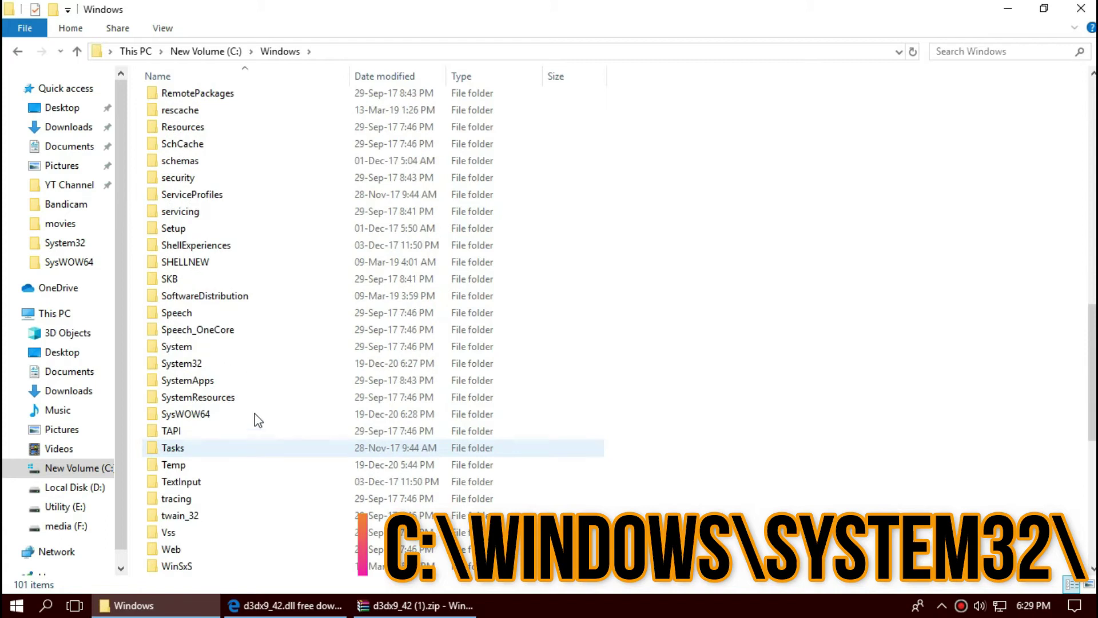
pyautogui.doubleClick(214, 362)
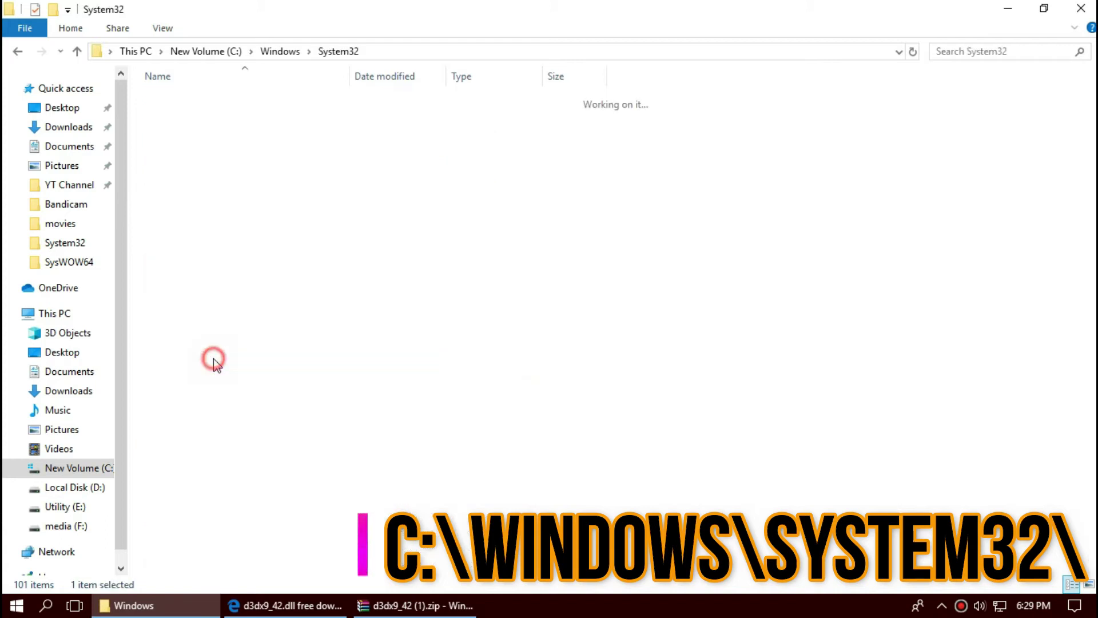
# Drag D3DX9_42.dll from WinRAR into System32, replacing the existing file with administrator permission
pyautogui.click(443, 605)
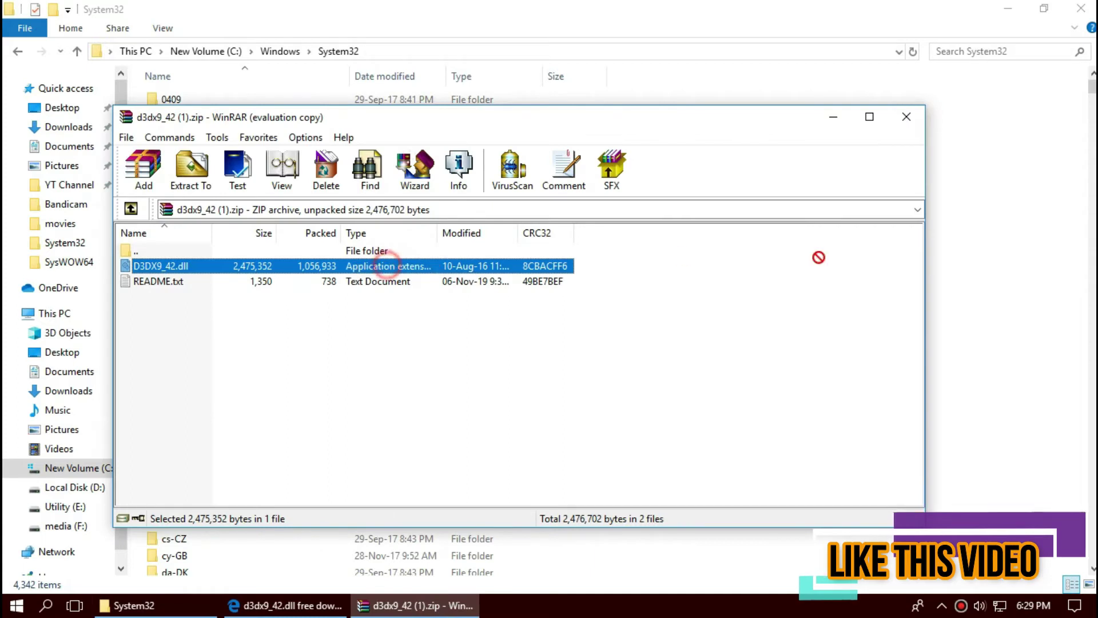
pyautogui.moveTo(819, 257); pyautogui.dragTo(1017, 268)
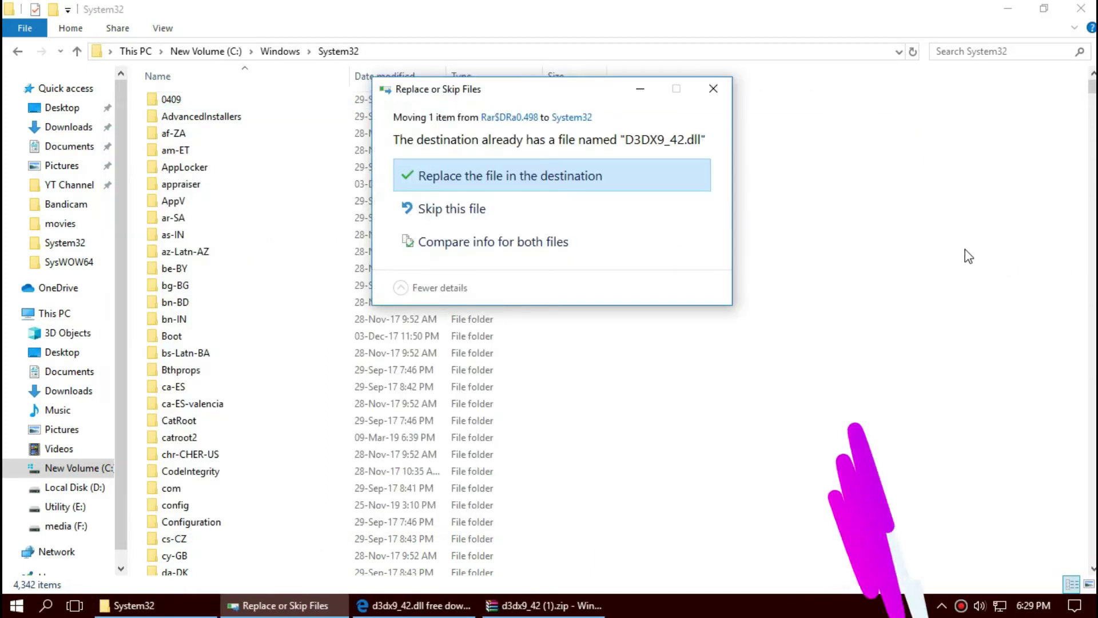
pyautogui.click(530, 177)
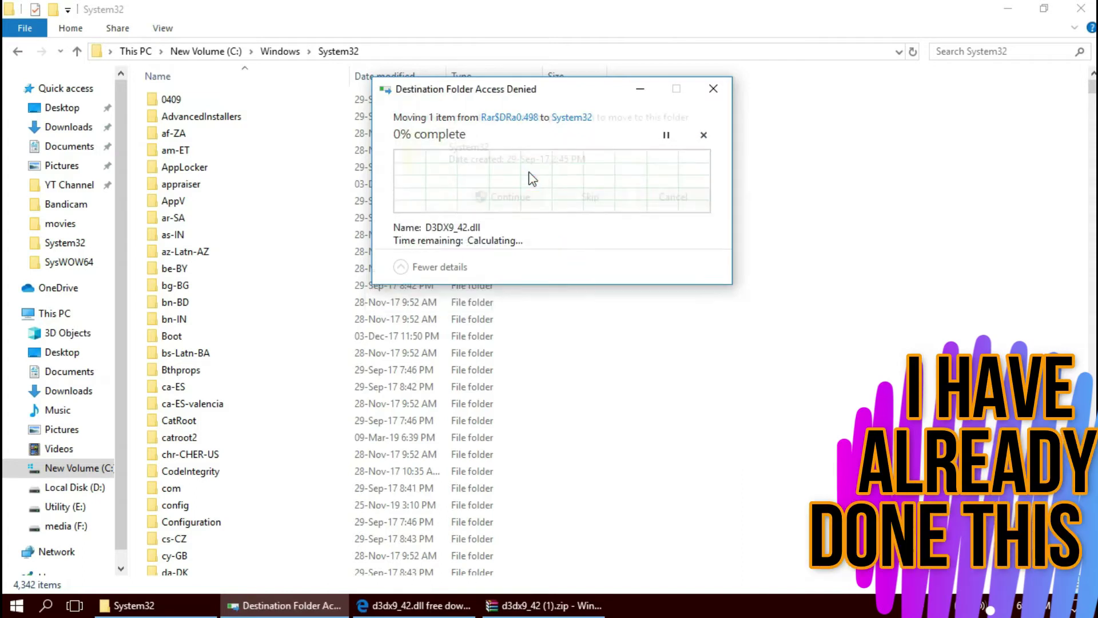
pyautogui.click(510, 197)
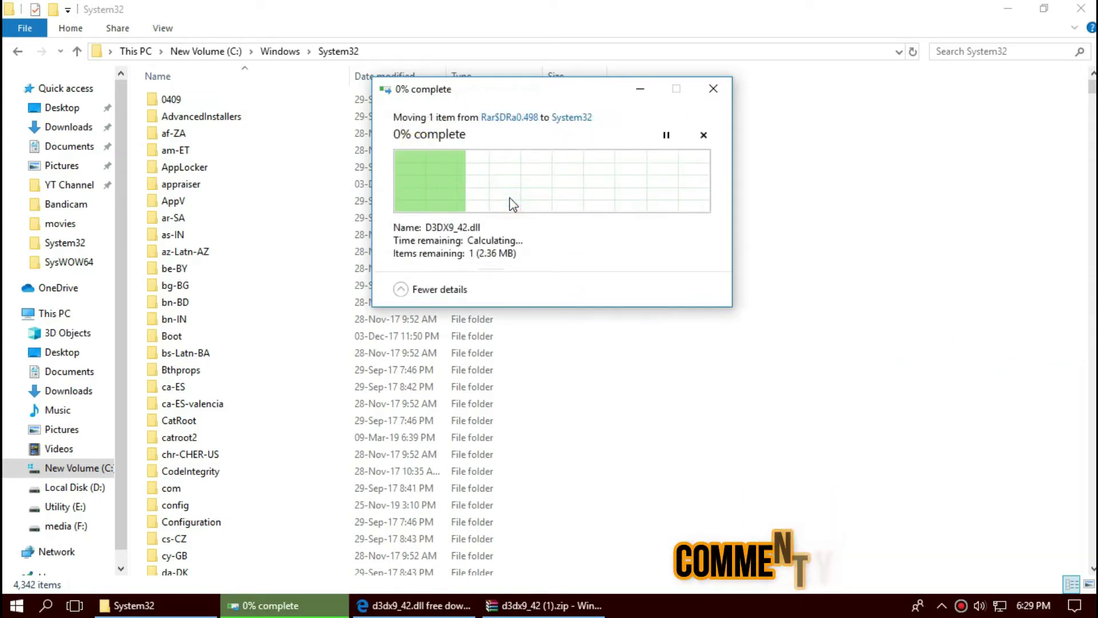
# Search System32 for 'd3dx9_42' to find the new D3DX9_42.dll
pyautogui.click(968, 52)
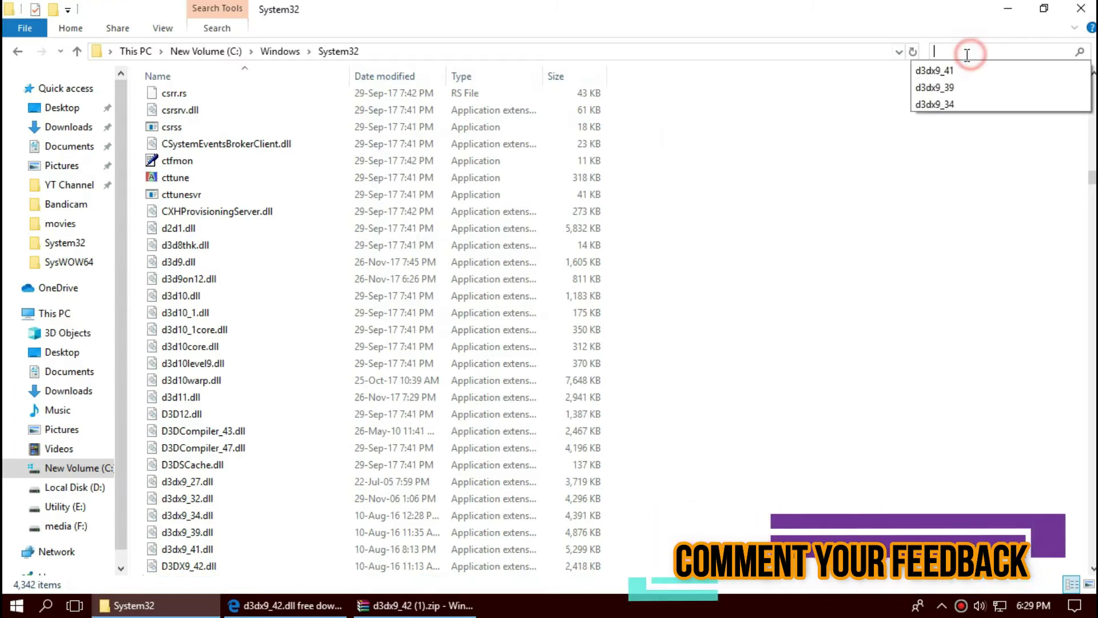
pyautogui.write('d3d')
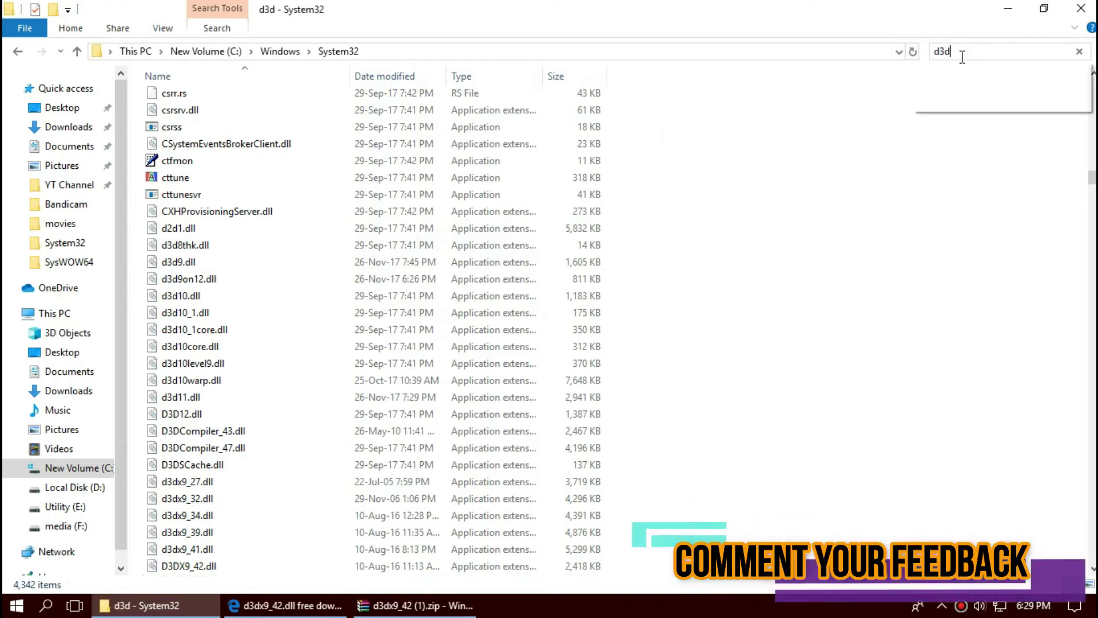
pyautogui.write('x9_')
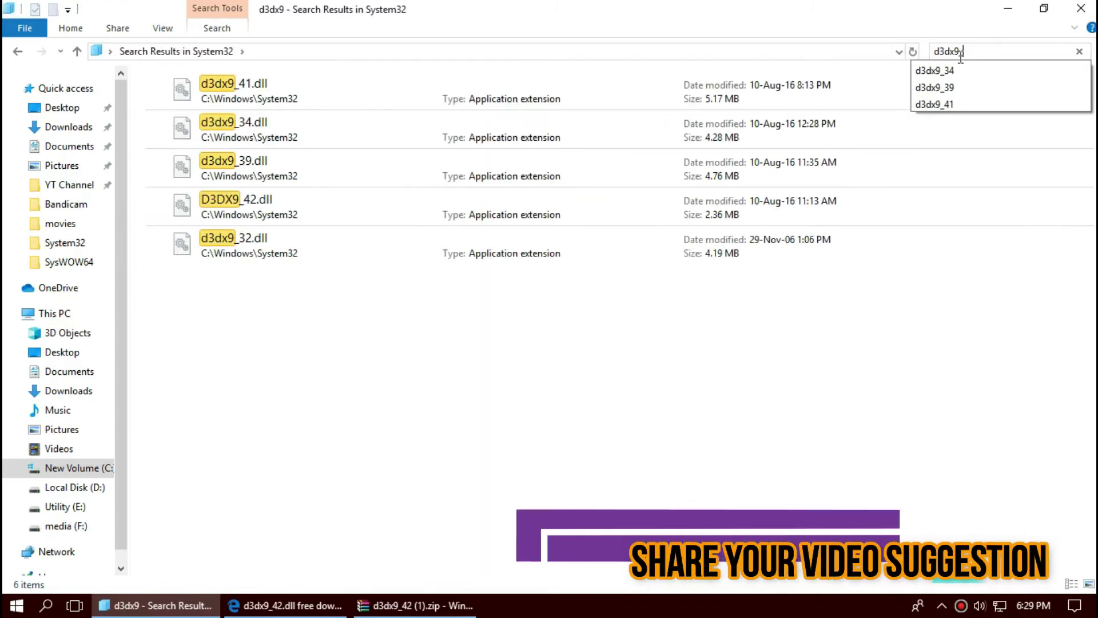
pyautogui.write('42')
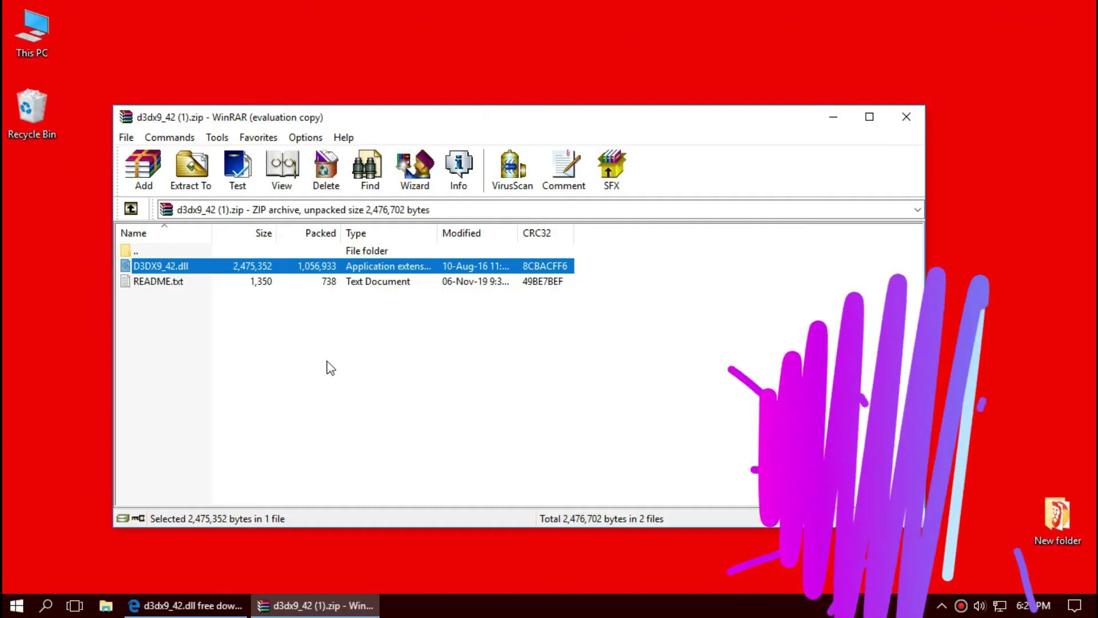
# Navigate from This PC to C:\Windows\SysWOW64
pyautogui.doubleClick(49, 29)
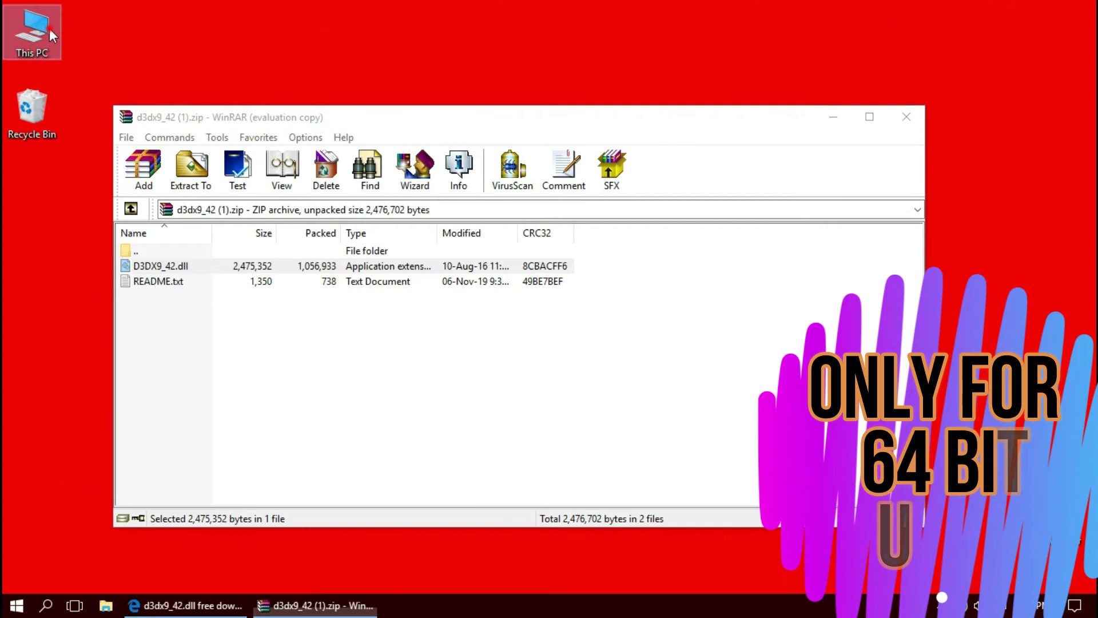
pyautogui.click(262, 239)
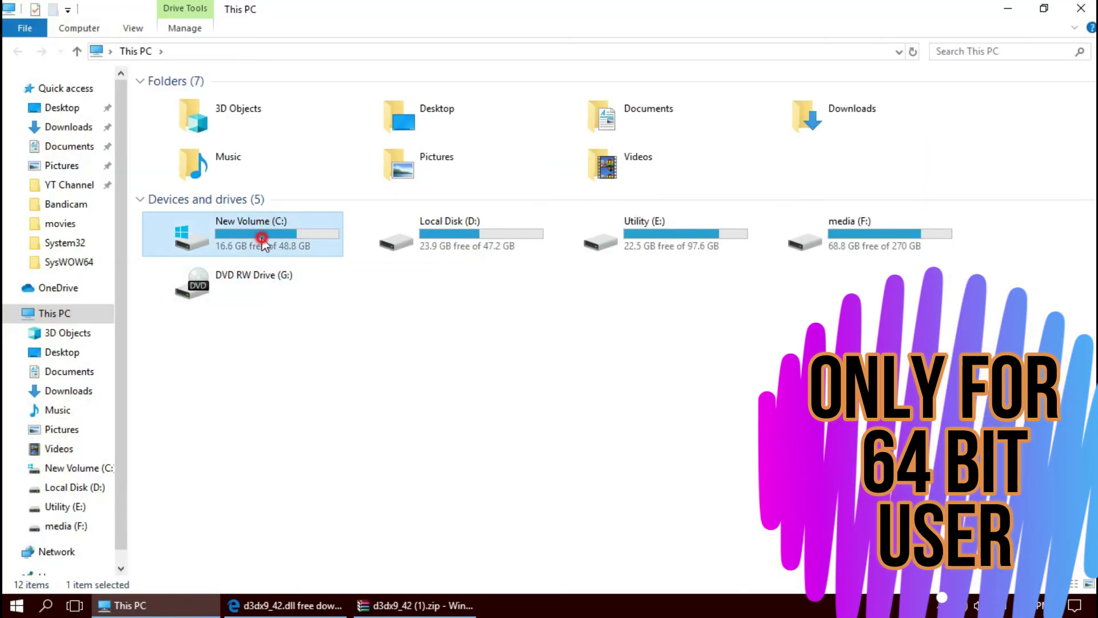
pyautogui.doubleClick(261, 239)
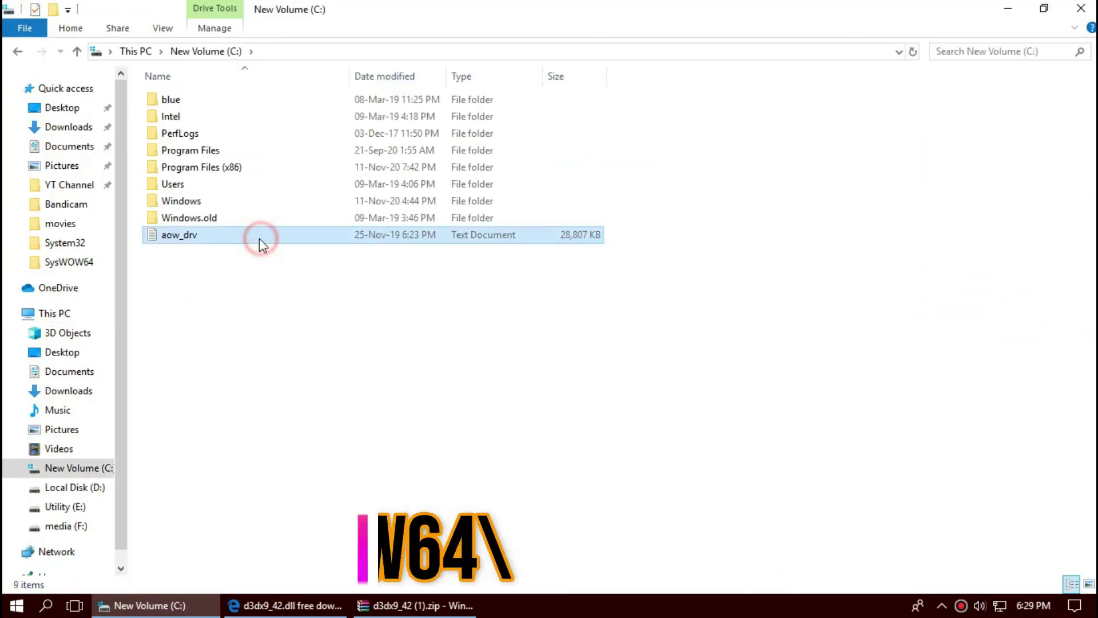
pyautogui.click(216, 205)
pyautogui.doubleClick(216, 205)
pyautogui.scroll(-6, 240, 418)
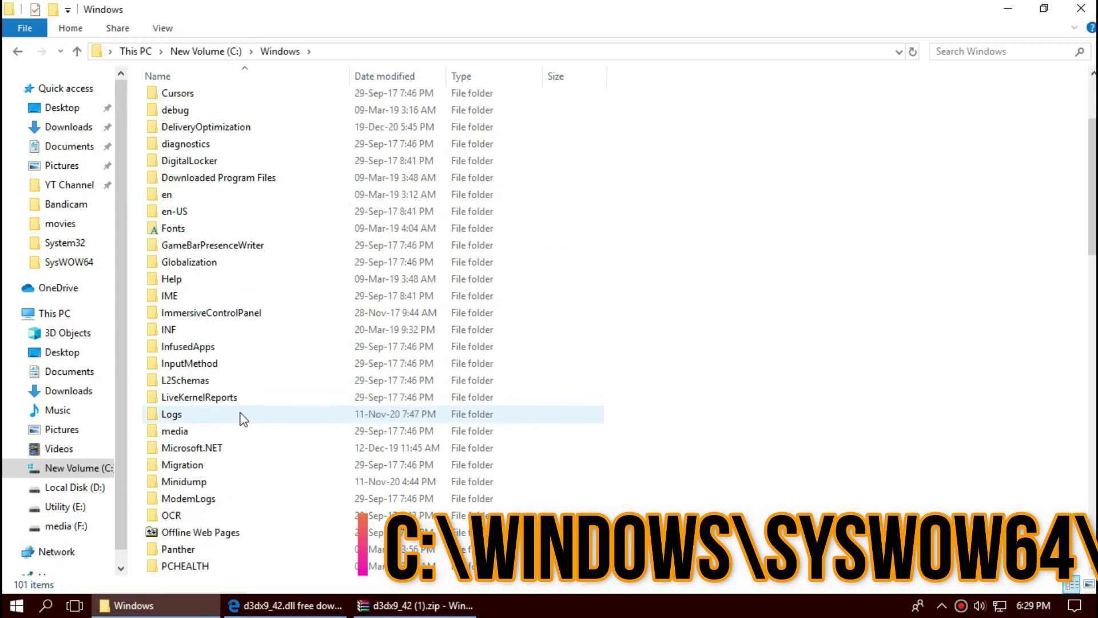
pyautogui.scroll(-10, 241, 418)
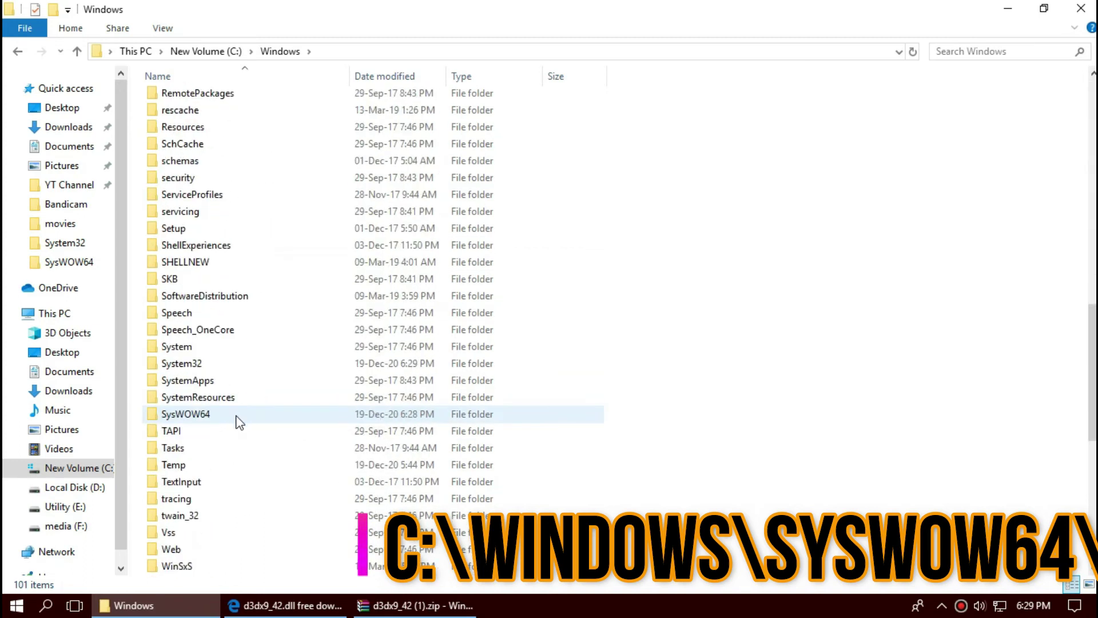
pyautogui.doubleClick(237, 415)
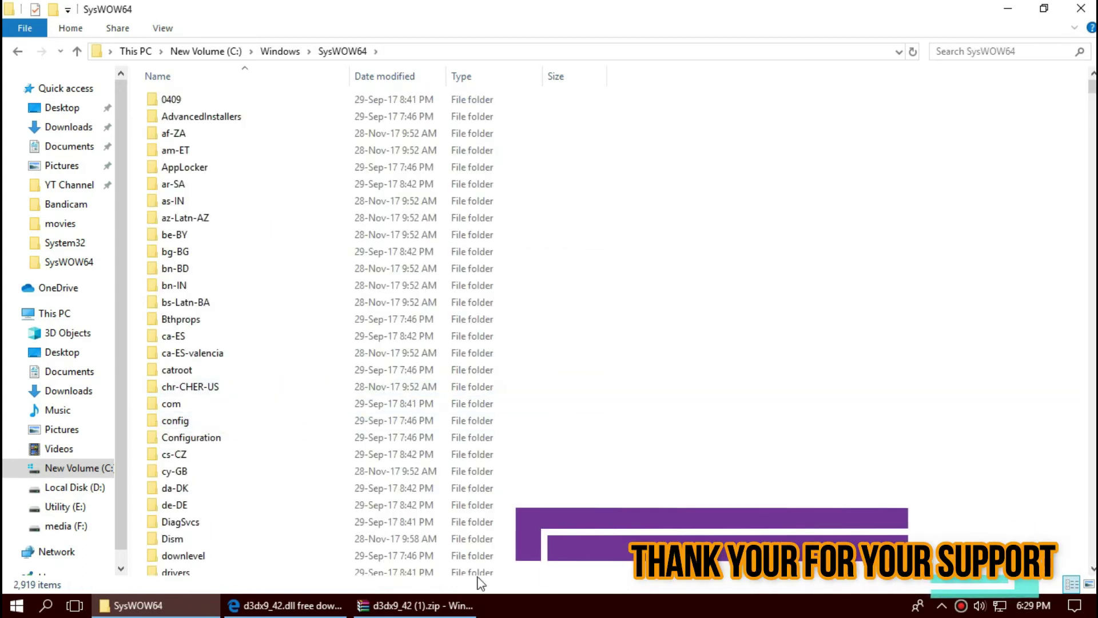
# Drag D3DX9_42.dll from WinRAR into SysWOW64, replacing the existing file with administrator permission
pyautogui.click(417, 607)
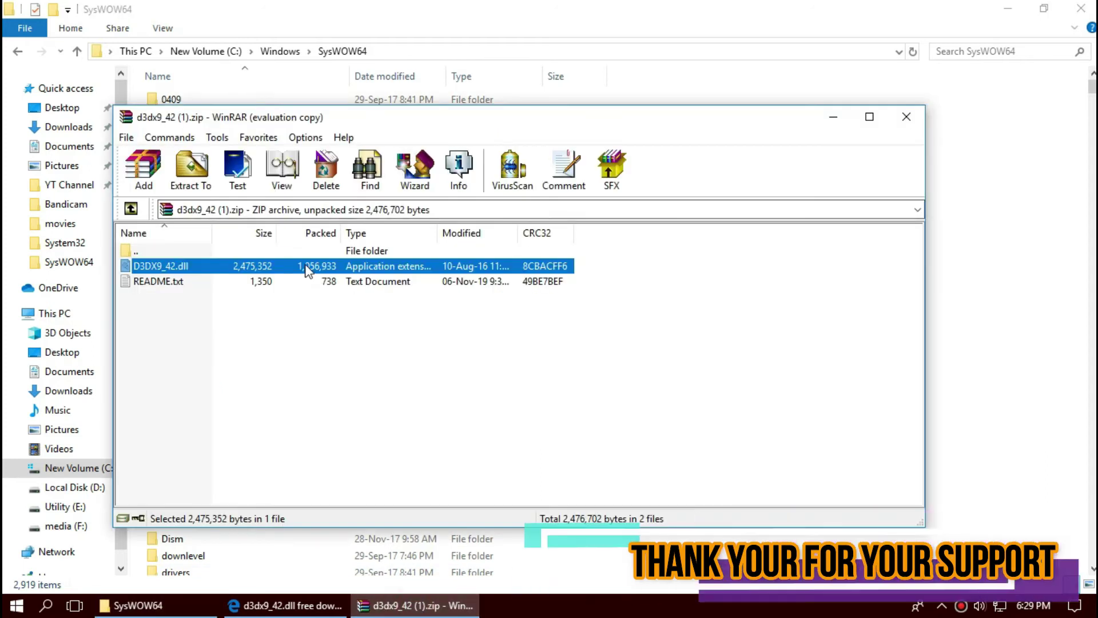
pyautogui.moveTo(304, 264); pyautogui.dragTo(997, 270)
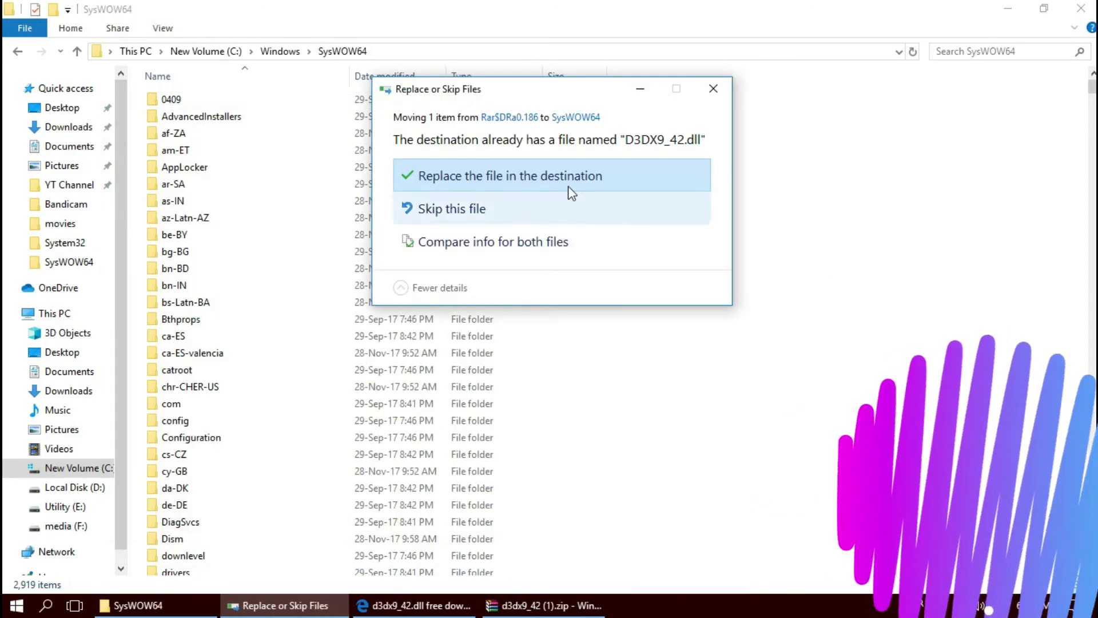
pyautogui.click(566, 175)
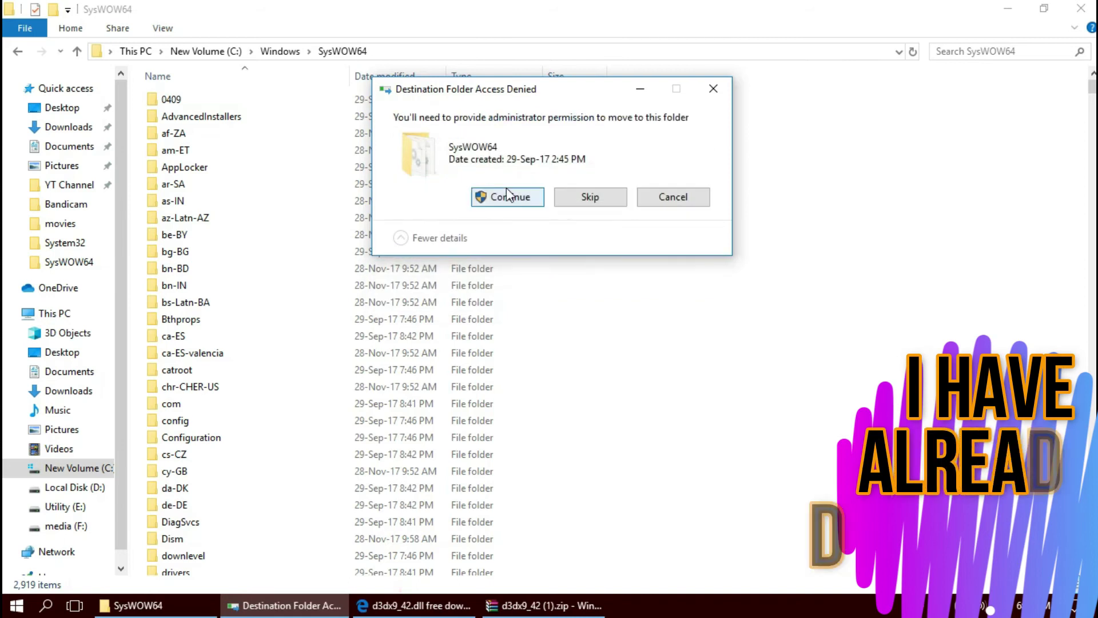
pyautogui.click(503, 197)
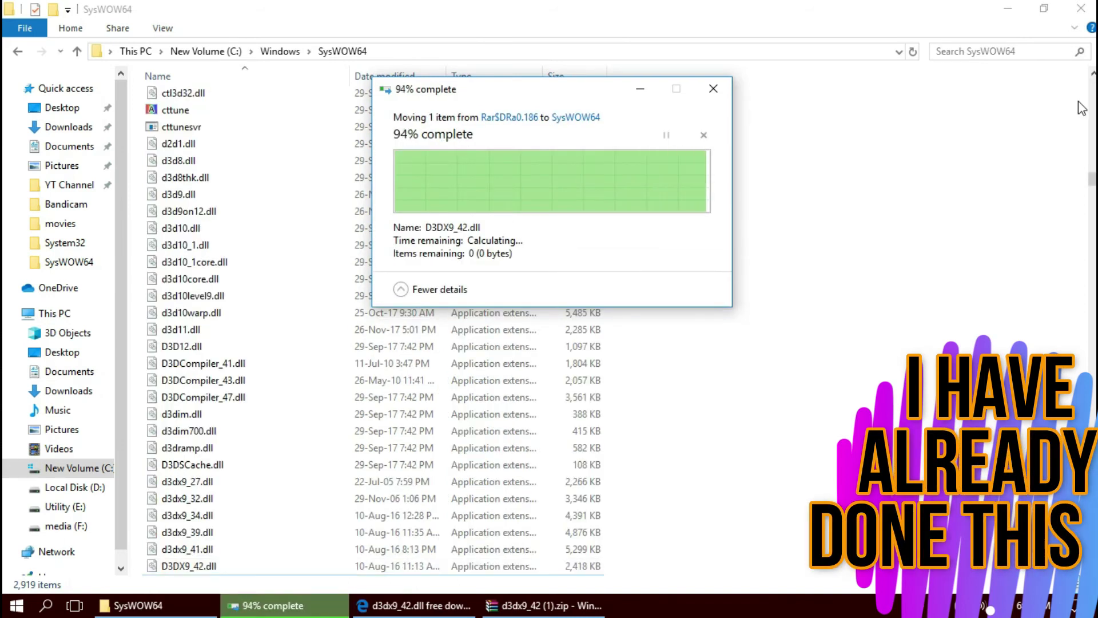
# Search SysWOW64 for d3dx9_42 to confirm D3DX9_42.dll is present
pyautogui.click(961, 72)
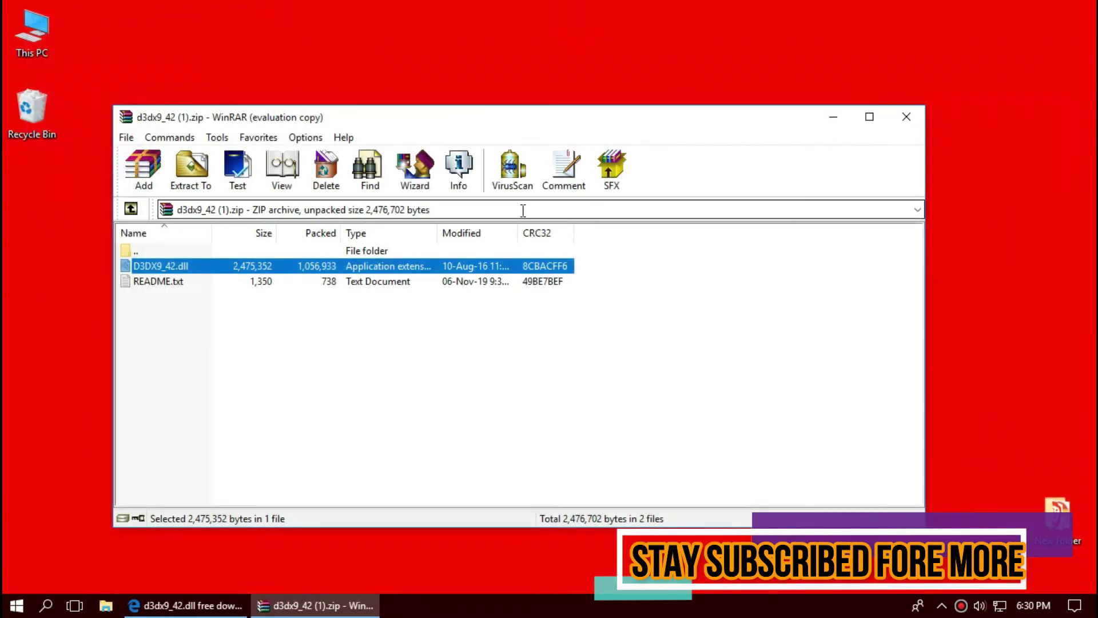
# Show the Start menu power options: Sleep, Shut down and Restart
pyautogui.click(6, 607)
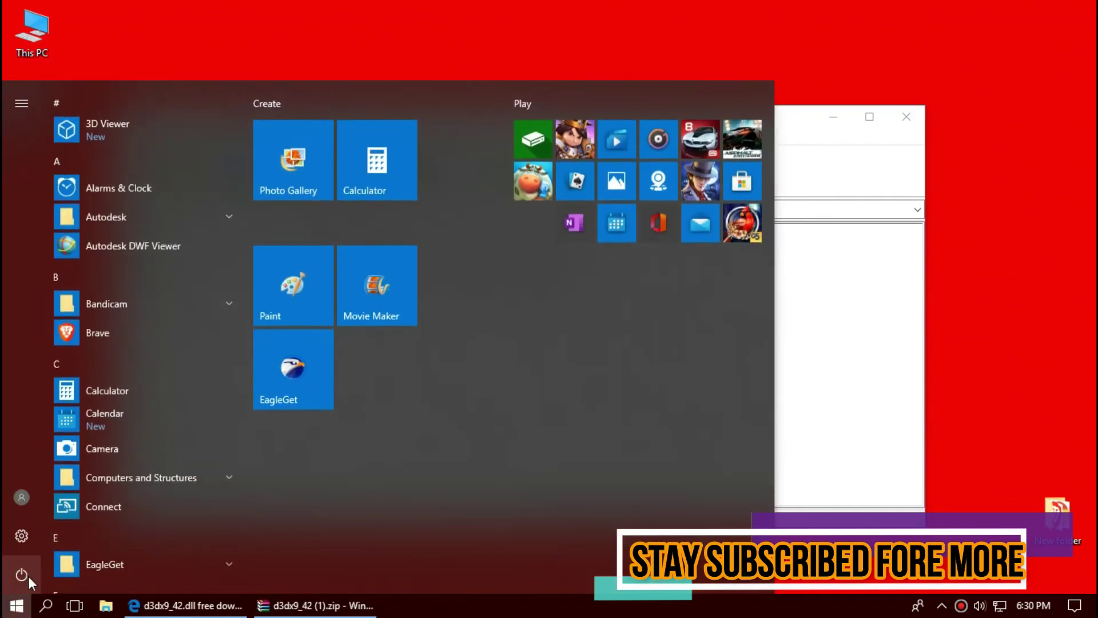
pyautogui.click(22, 574)
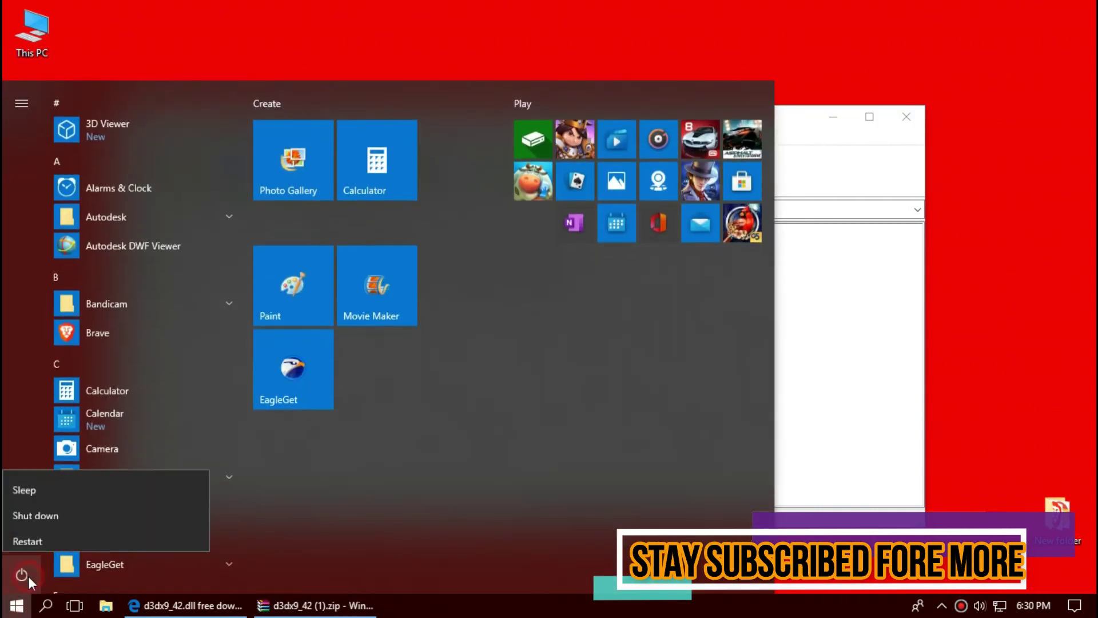